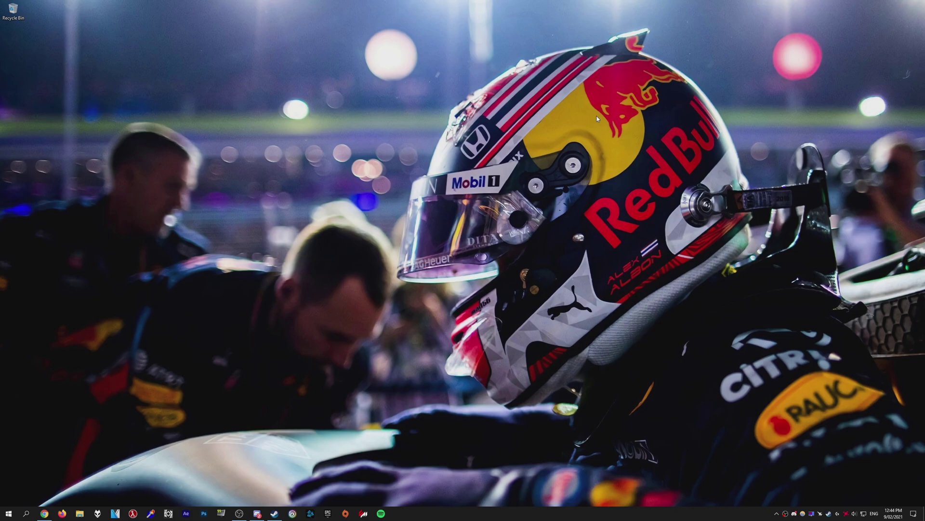
Step: View the HLAE 2.109.8 release page on GitHub with its downloadable assets, and close the browser
left_click(44, 513)
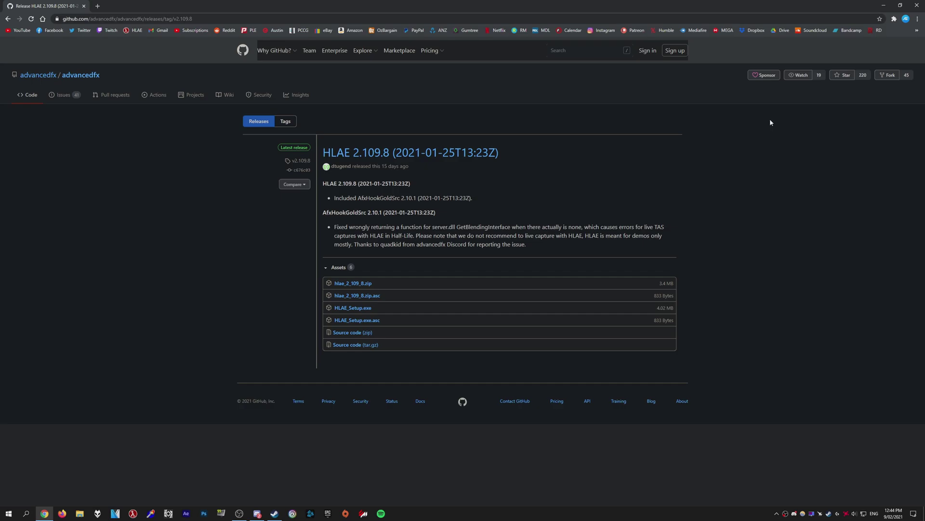
left_click(916, 5)
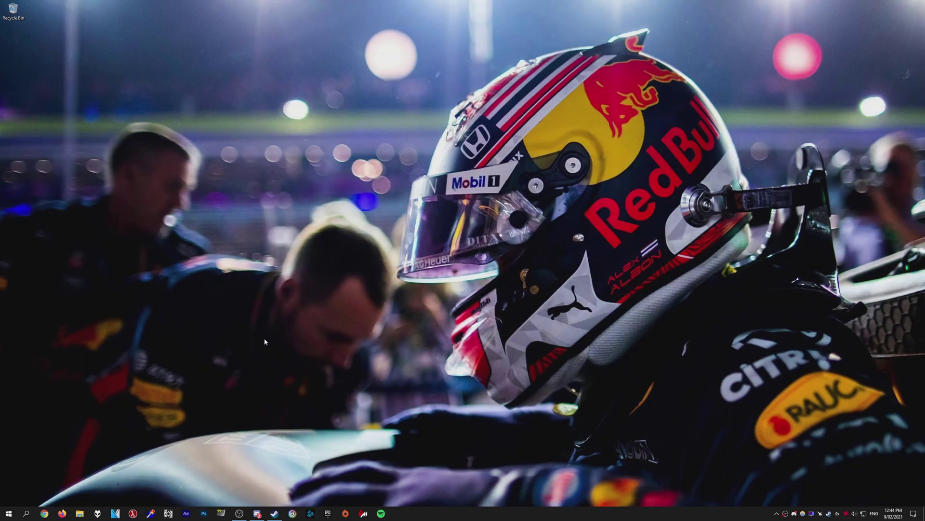
Step: Open Half-Life Advanced Effects and bring up its CS:GO launch settings
left_click(133, 514)
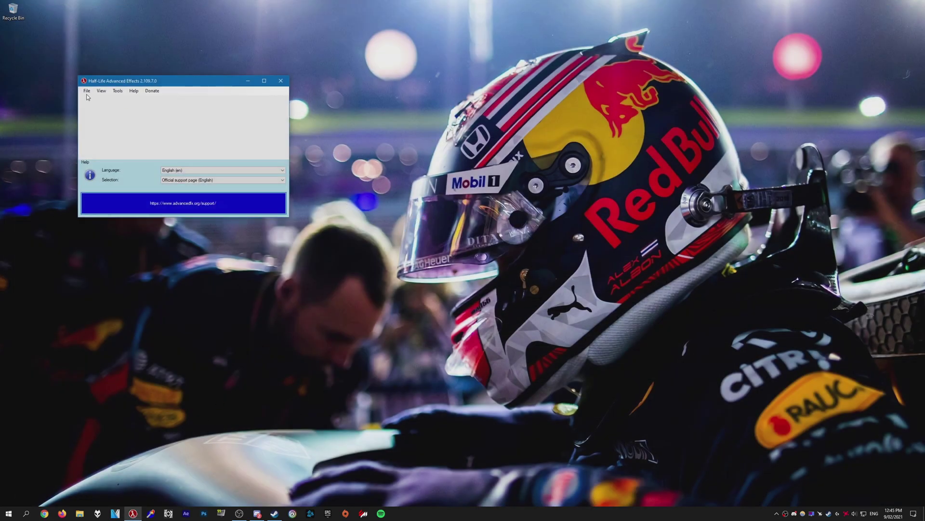
left_click(87, 90)
left_click(105, 99)
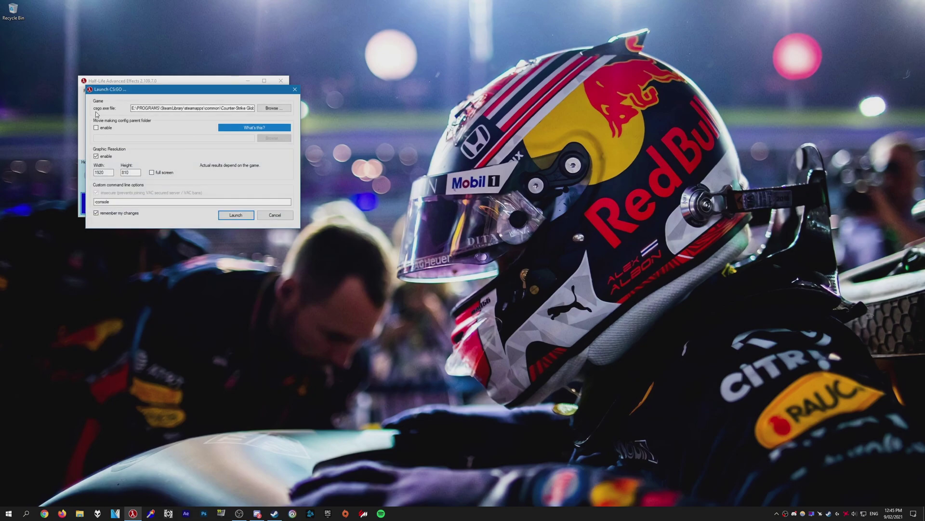
left_click(270, 109)
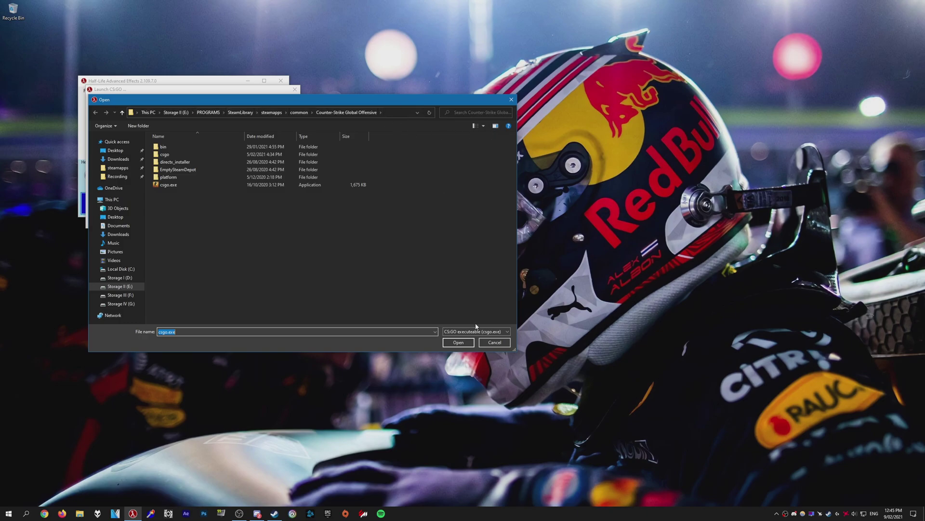
left_click(495, 342)
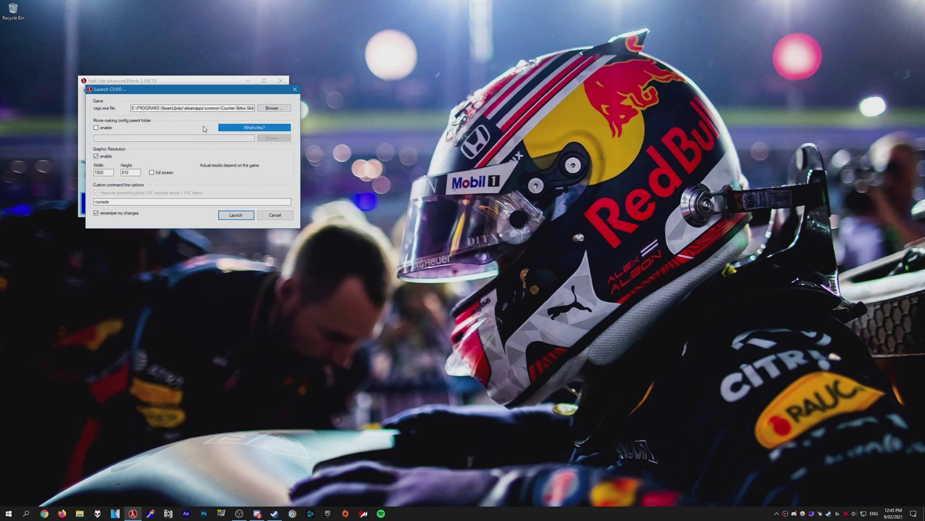
left_click(102, 128)
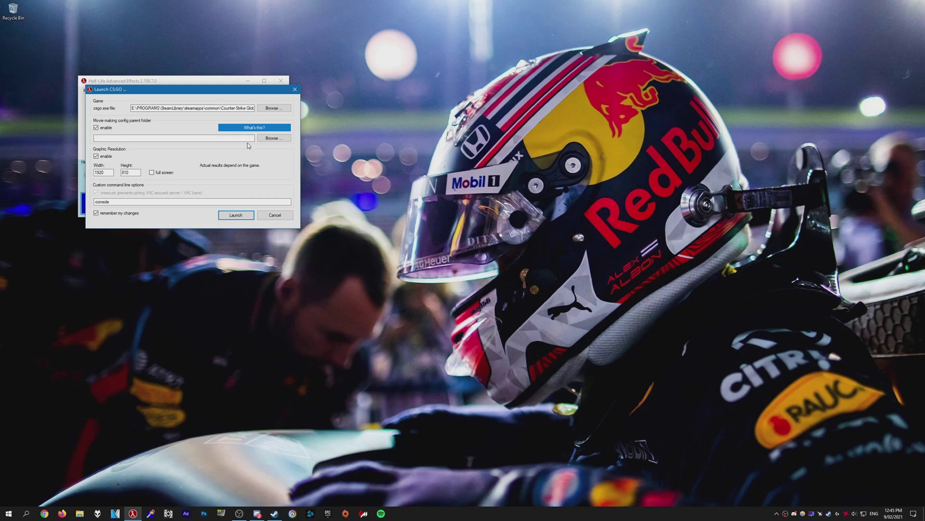
left_click(103, 128)
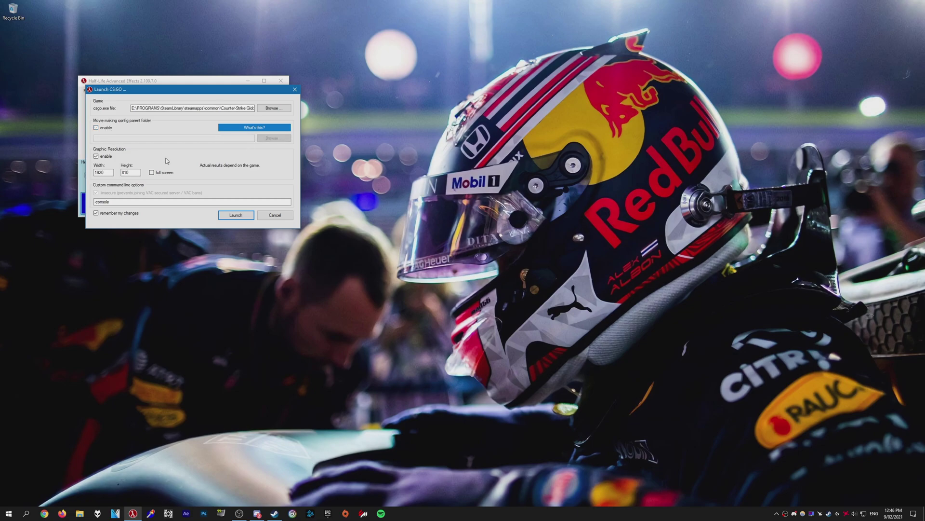
left_click(105, 158)
left_click(105, 157)
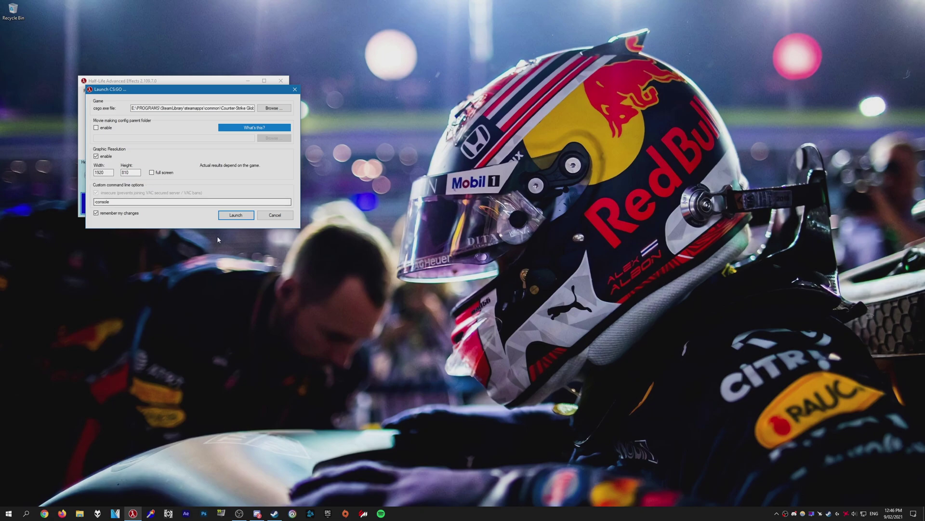
Step: Launch CS:GO with the current launch settings and dismiss the Valve Anti-Cheat notice
left_click(236, 216)
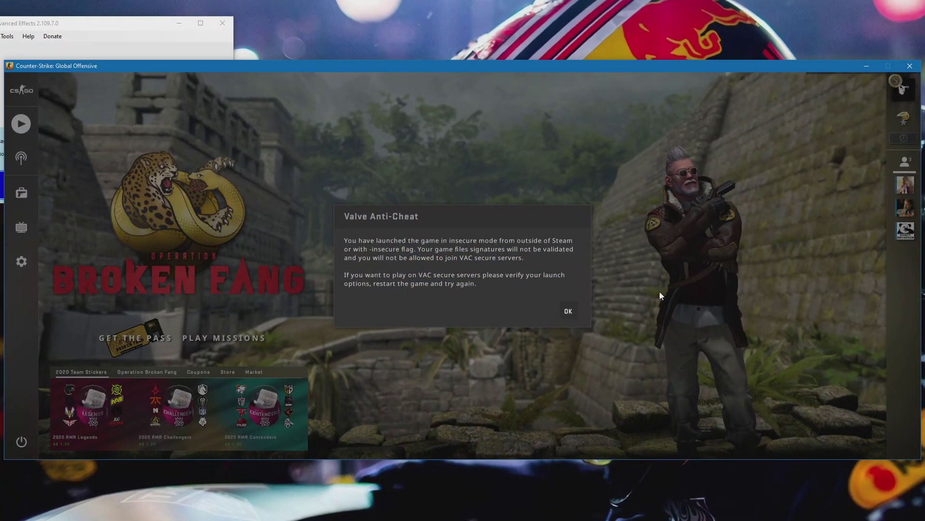
left_click(568, 311)
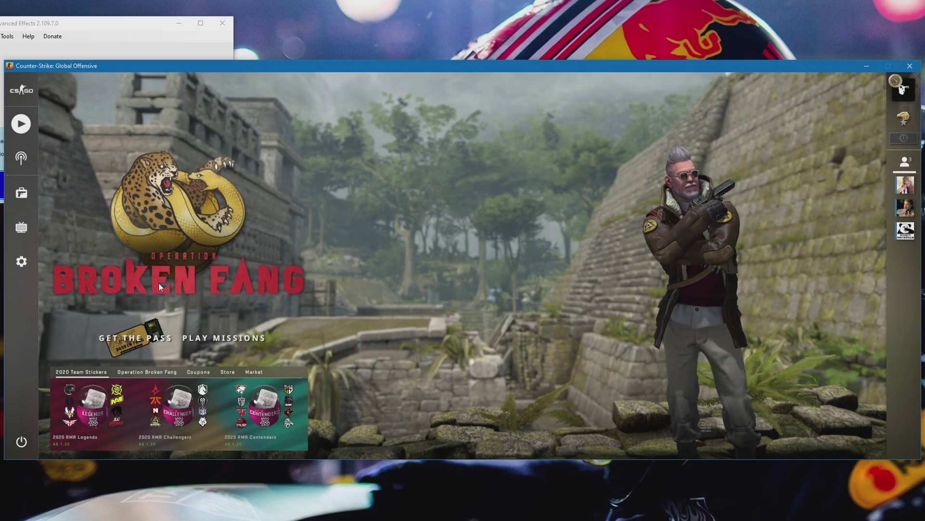
Step: Open the demo playback controls in CS:GO and load the forZe versus Winstrike demo
key("shift+F2")
left_click_drag(84, 261, 94, 255)
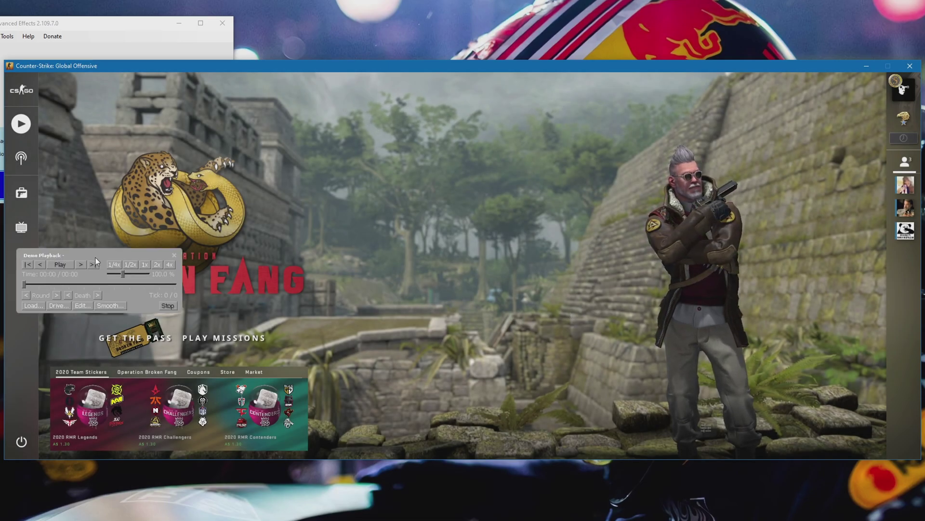
left_click(42, 307)
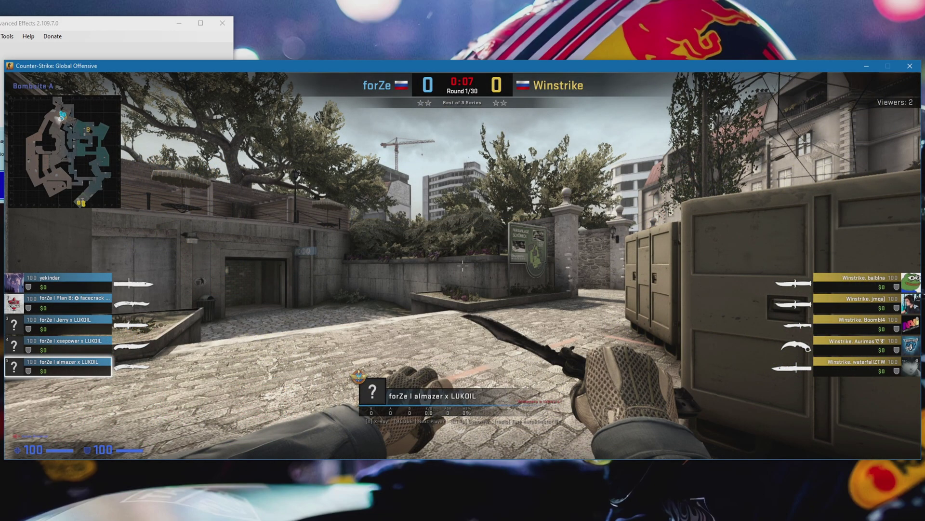
Step: List the demo's players with the console command mirv_listentities isPlayer=1 and locate the spectated player's entity number
key("grave")
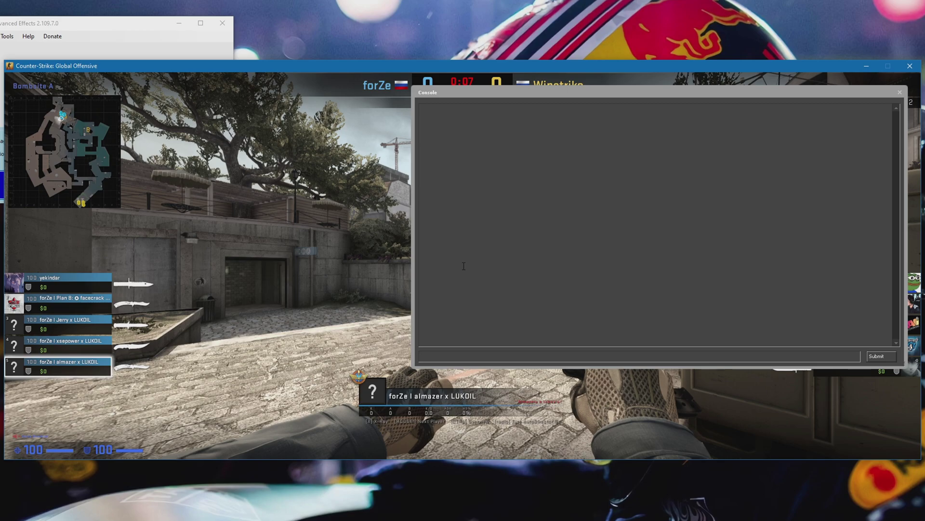
type("mirv_listentities isPlayer=1")
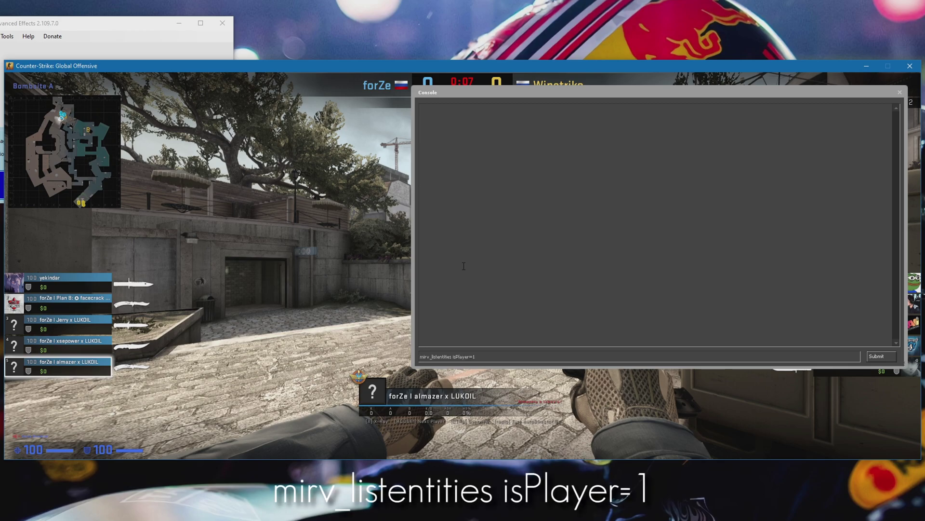
key("Return")
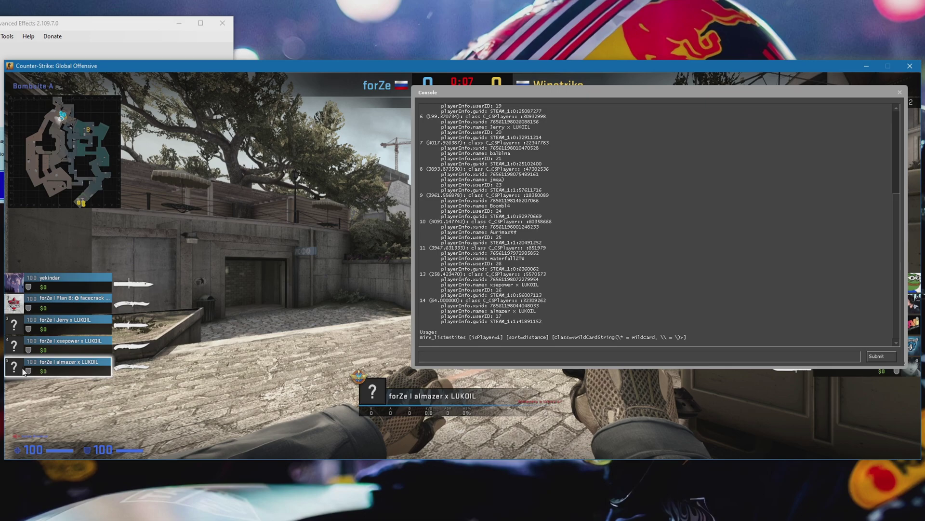
left_click_drag(426, 302, 420, 302)
Step: Leave the demo with the disconnect console command
left_click(455, 354)
type("disconnect")
key("Return")
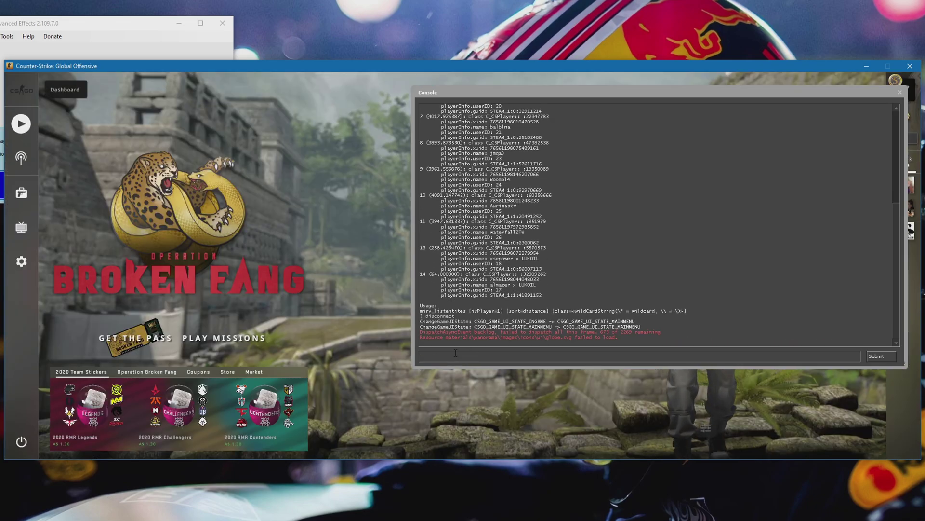
Step: Set the POV to the chosen player's entity with the console command mirv_pov 14
key("Escape")
key("grave")
type("mi")
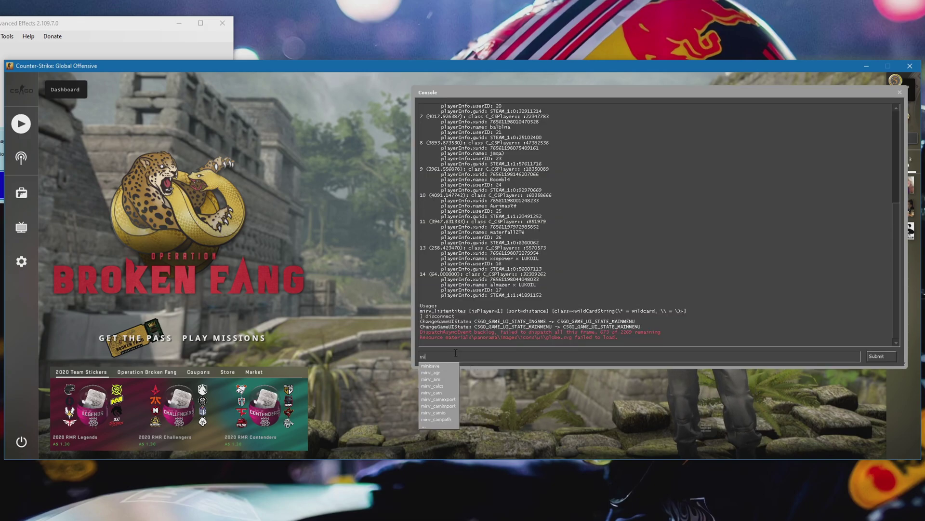
type("rv_pov")
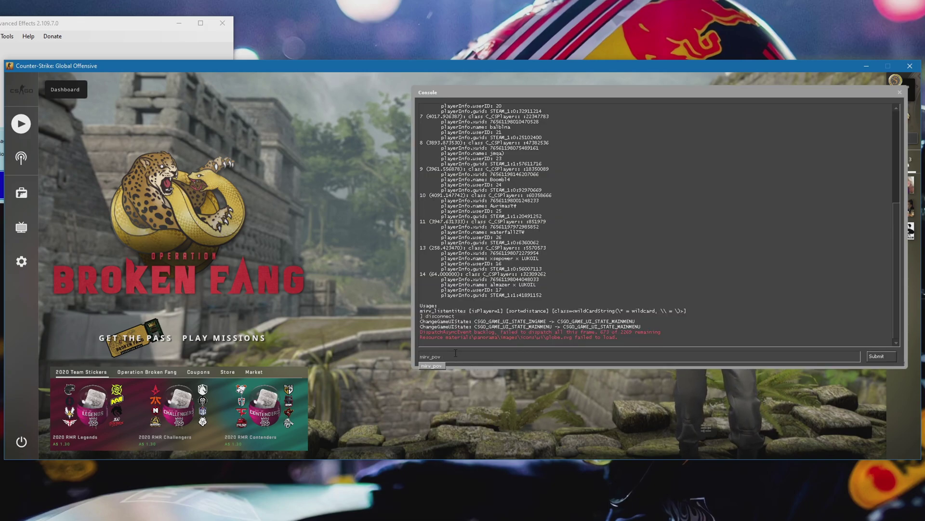
type(" 14")
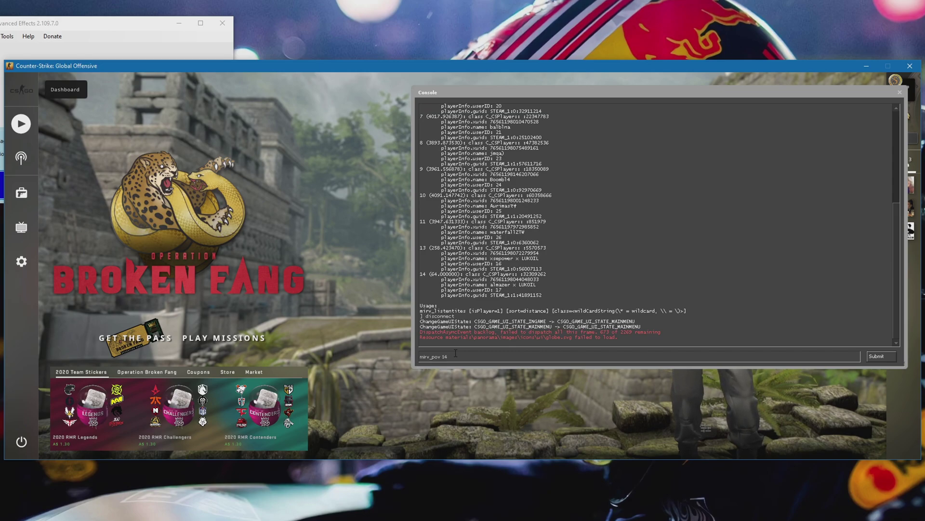
key("Return")
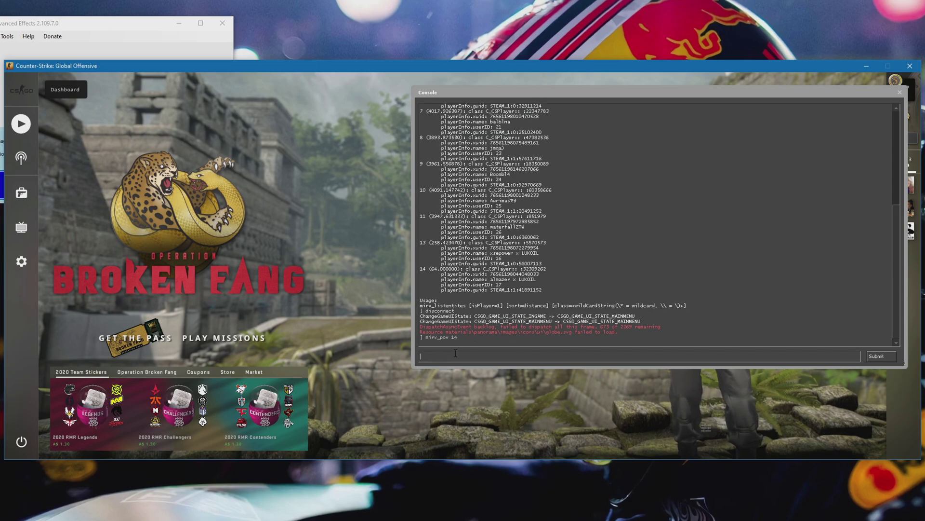
Step: Load the demo again, jump to tick 236500 with demo_gototick, and close the console to watch the POV playback
key("Escape")
key("shift+F2")
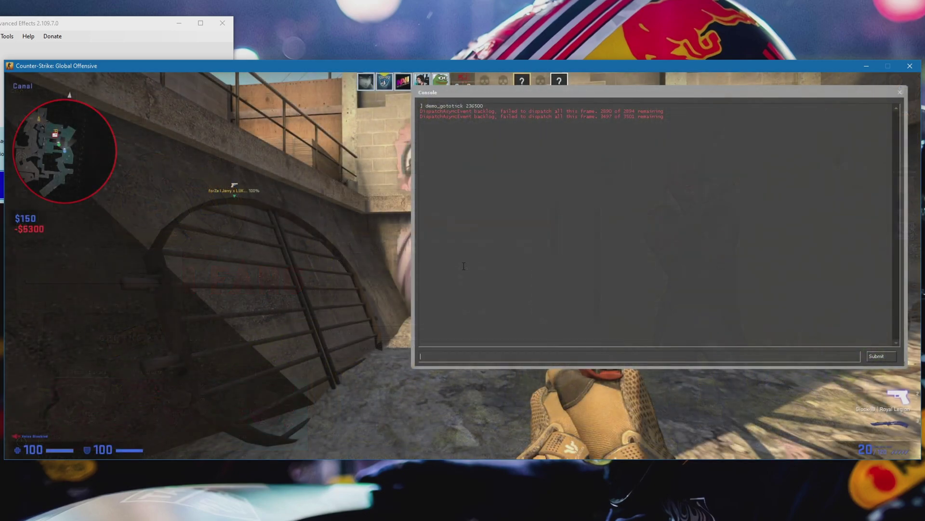
key("Escape")
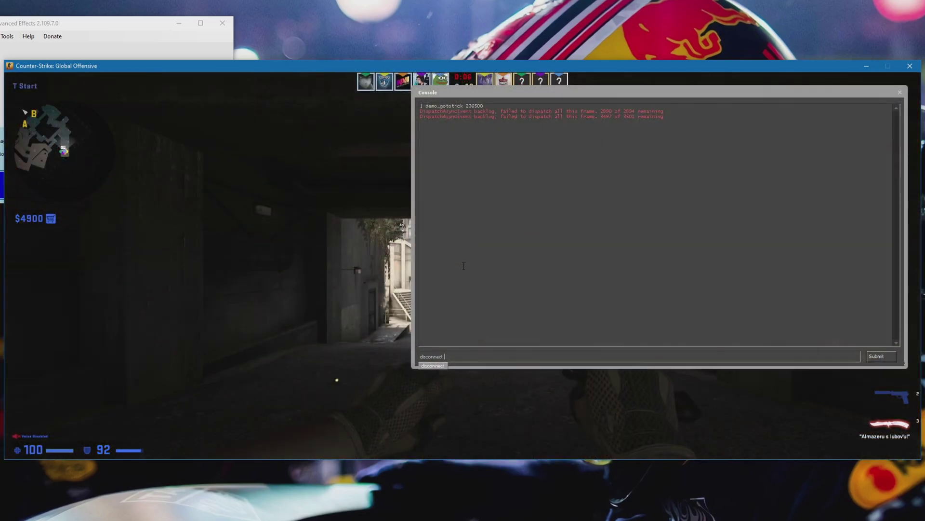
Step: Disconnect from the demo and turn off the POV mode with the console command mirv_pov 0
key("Return")
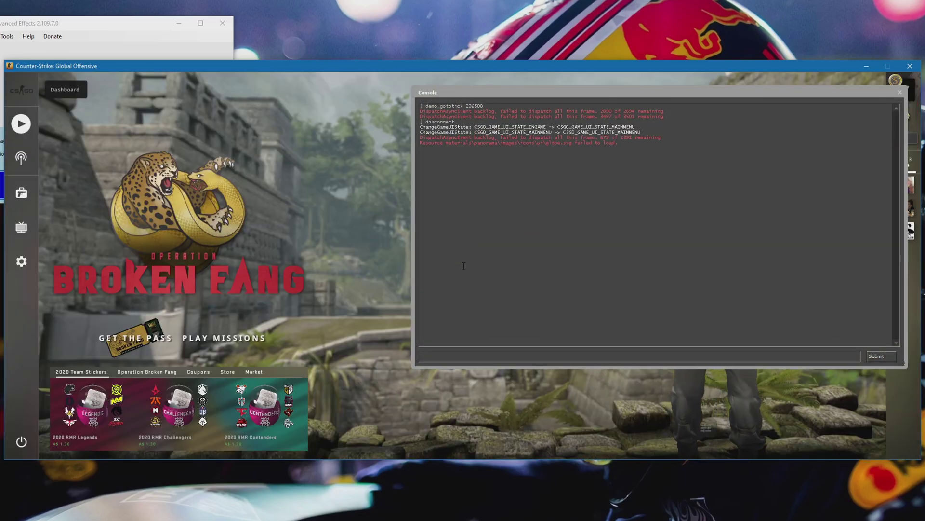
type("mirv_pov 0")
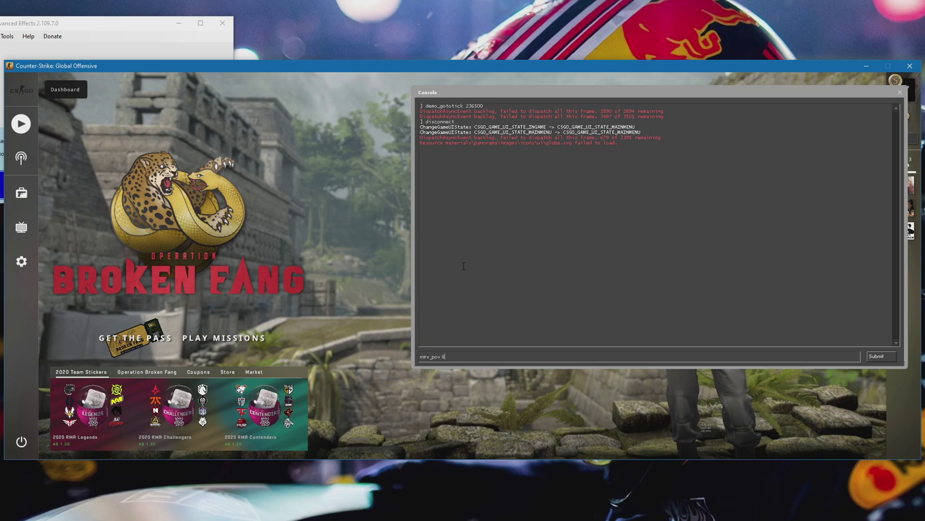
key("Return")
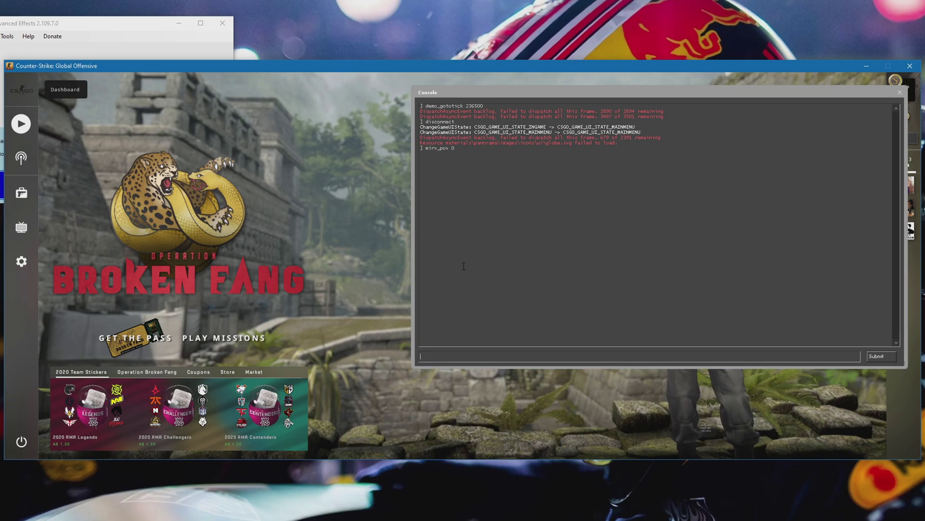